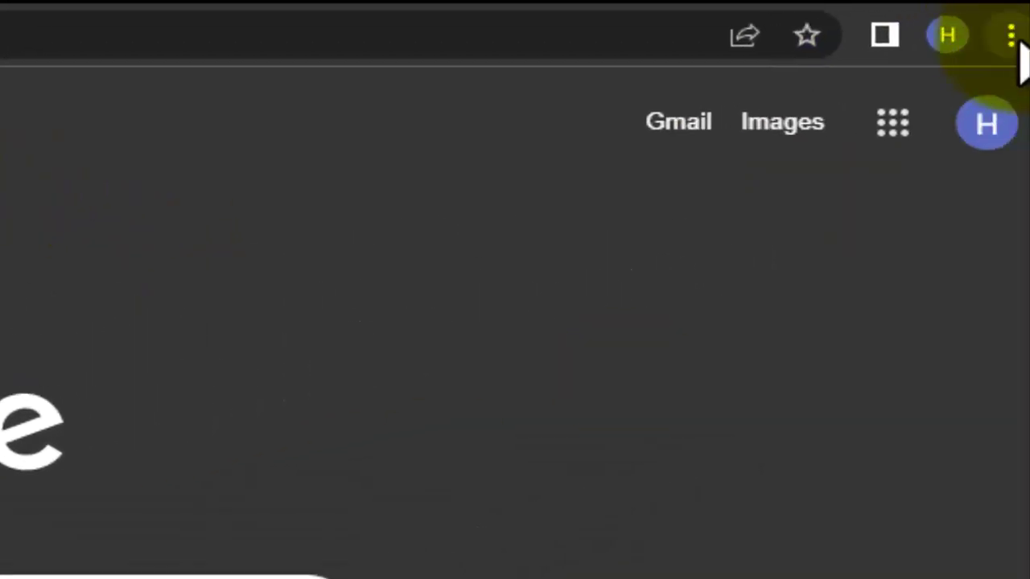
# Maximize Chrome and confirm on the About page it is up to date at version 105.0.5195.127
pyautogui.click(1011, 39)
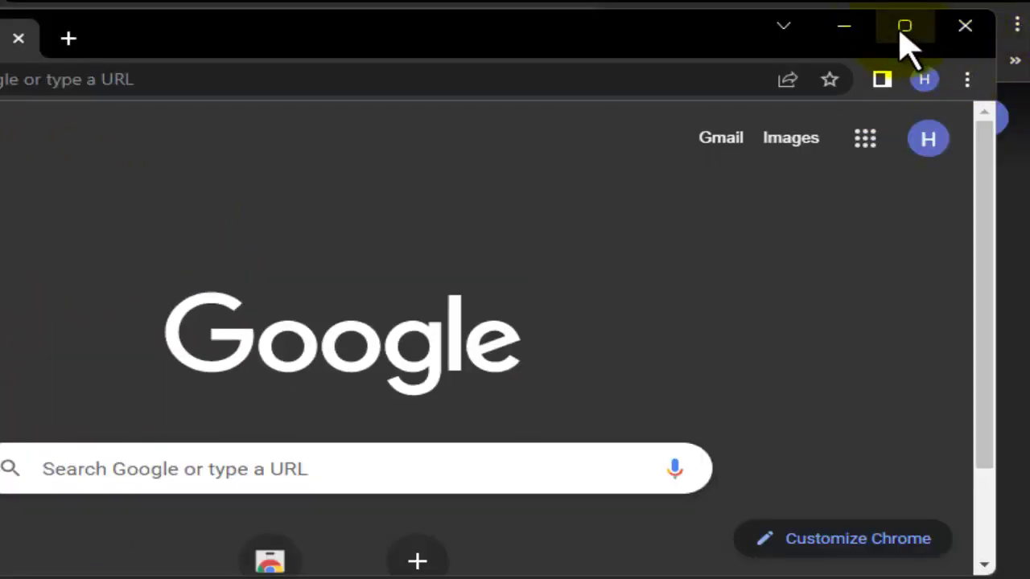
pyautogui.moveTo(904, 27)
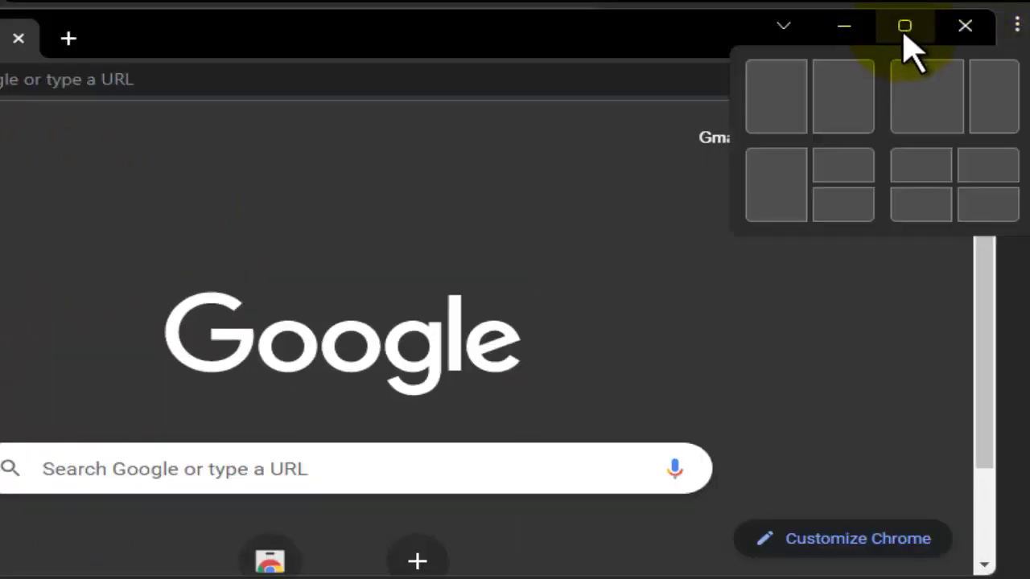
pyautogui.click(904, 26)
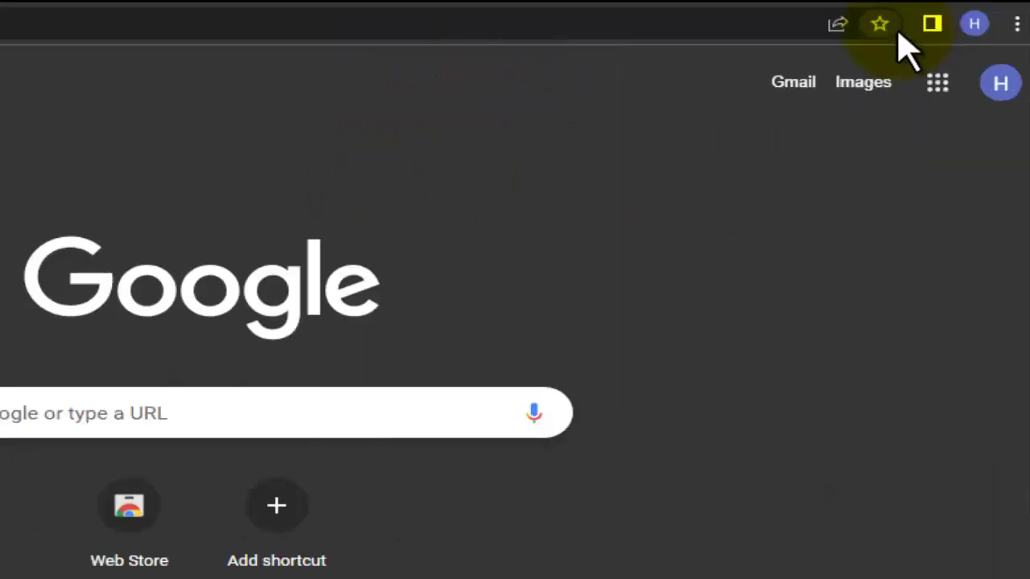
pyautogui.click(1017, 26)
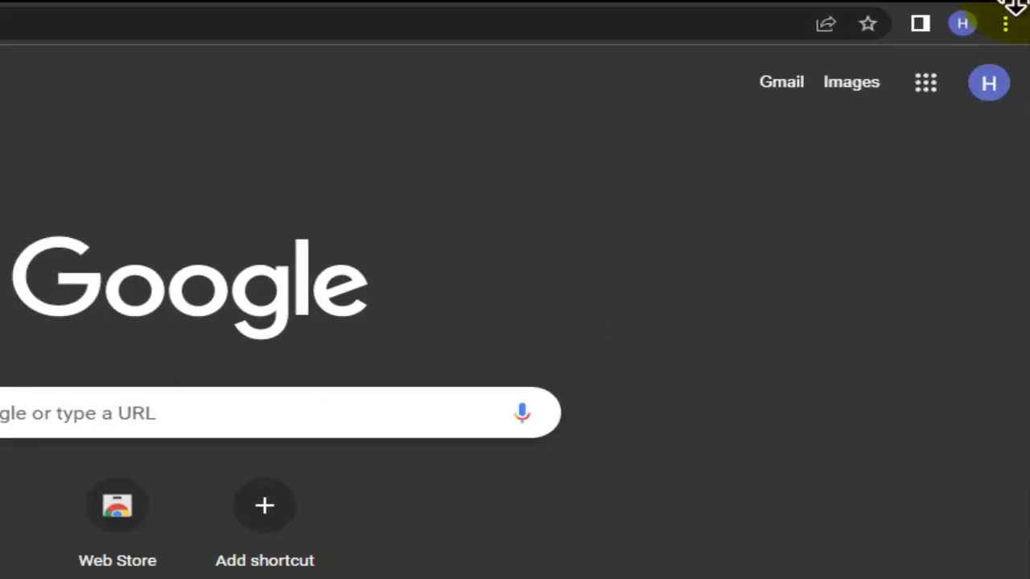
pyautogui.click(1007, 26)
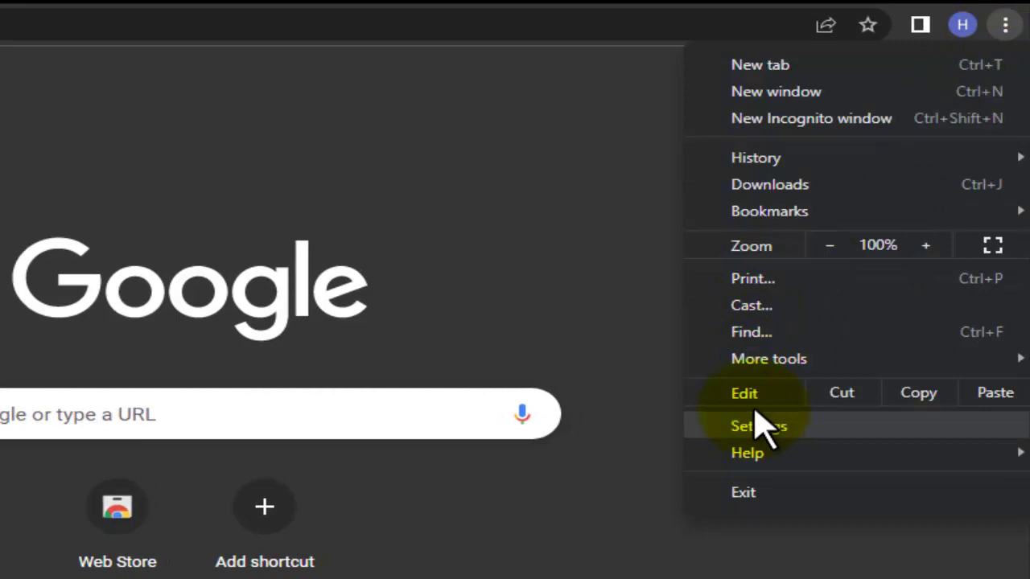
pyautogui.moveTo(861, 391)
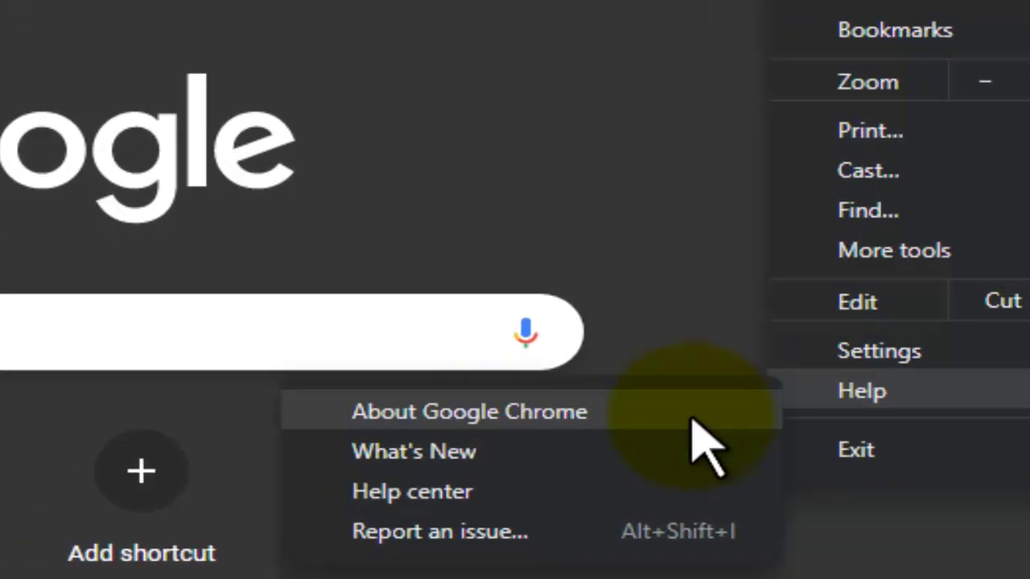
pyautogui.click(705, 410)
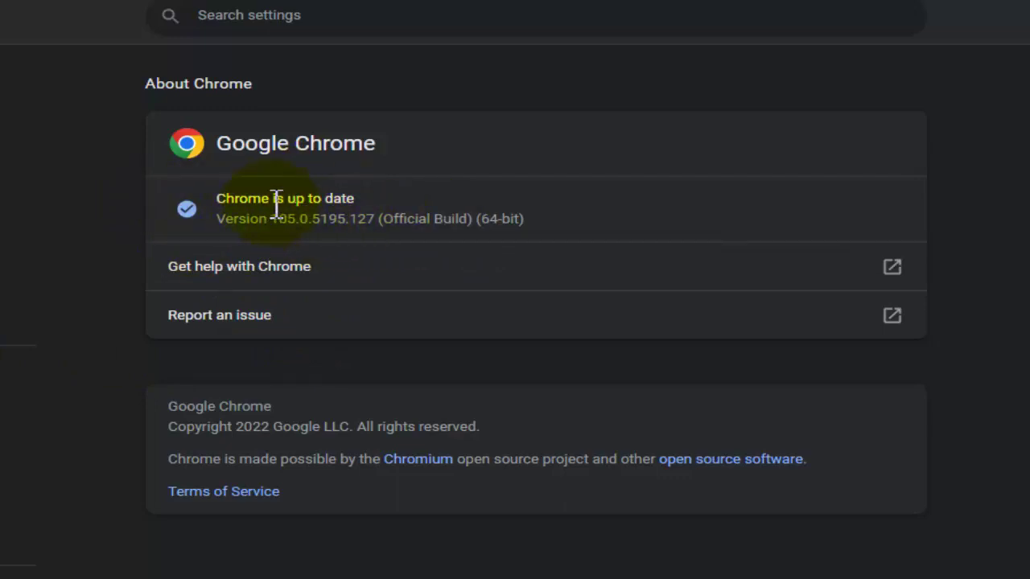
pyautogui.rightClick(133, 229)
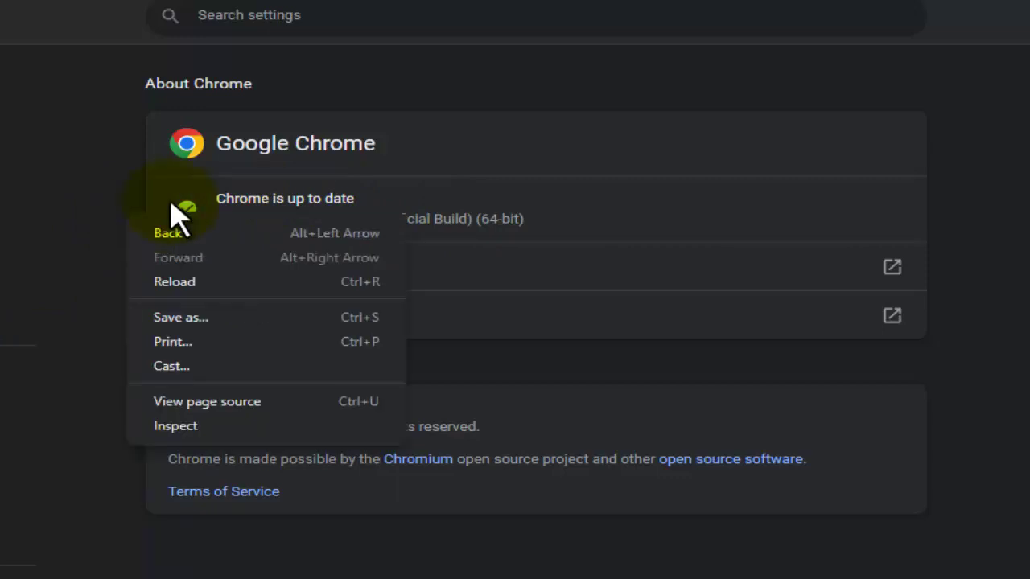
pyautogui.click(363, 202)
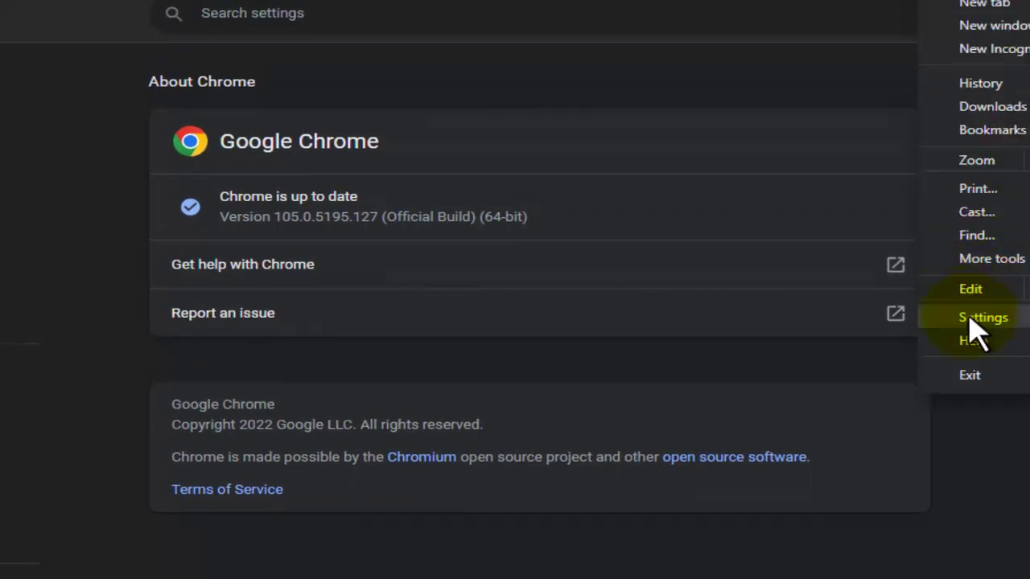
# From Settings, bring up Clear browsing data with the time range set to All time
pyautogui.click(982, 318)
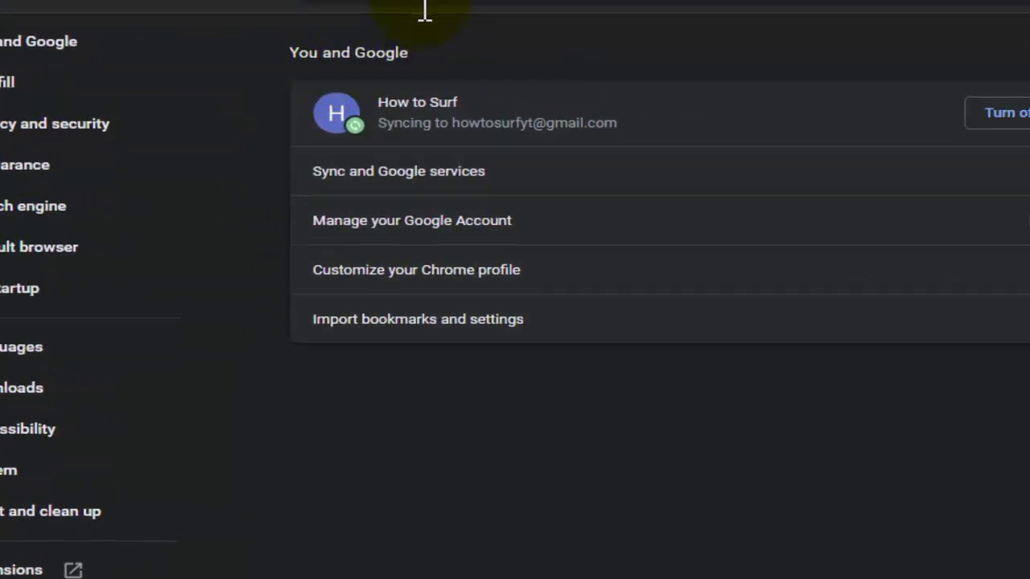
pyautogui.write('sync')
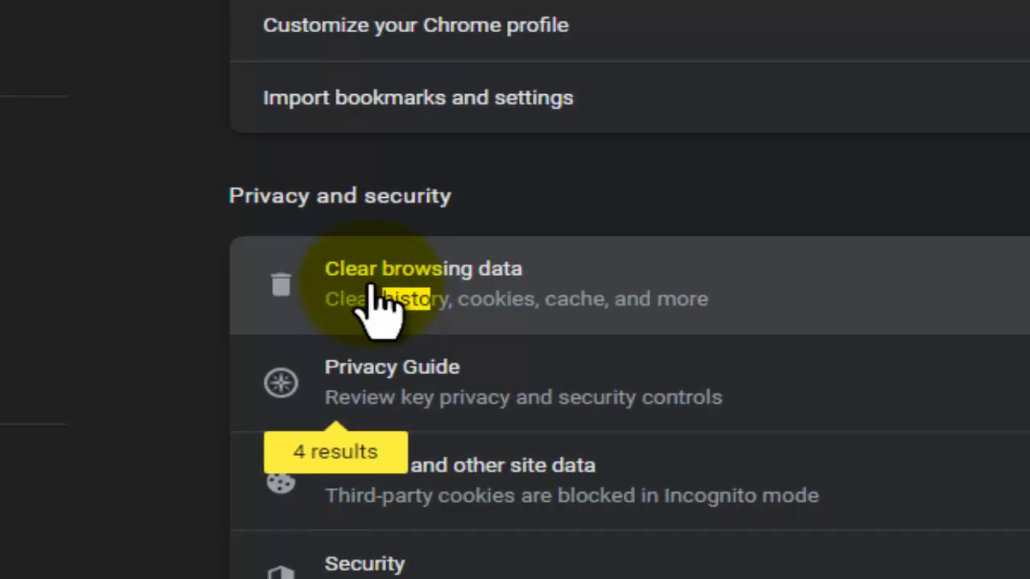
pyautogui.click(539, 298)
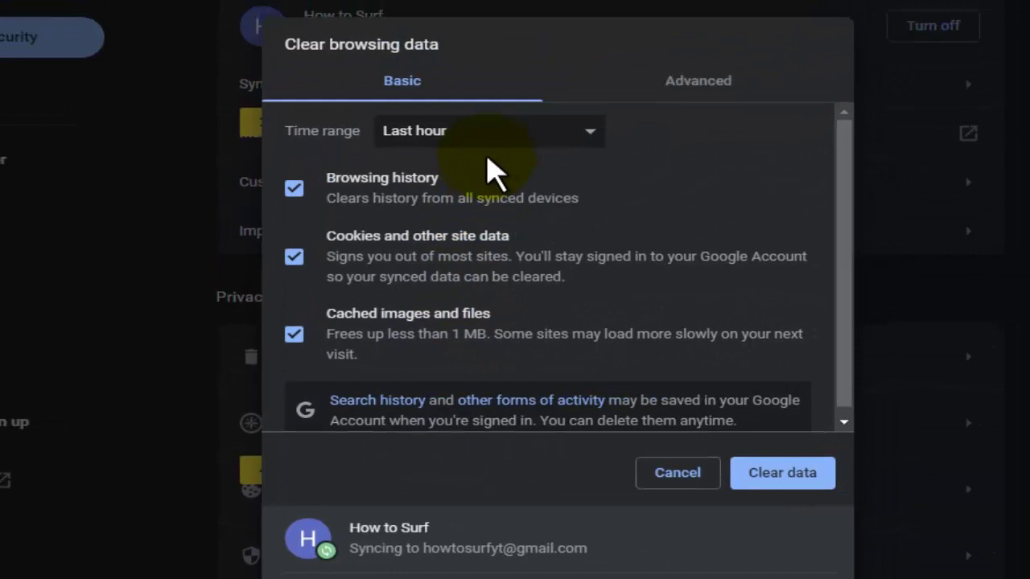
pyautogui.click(480, 149)
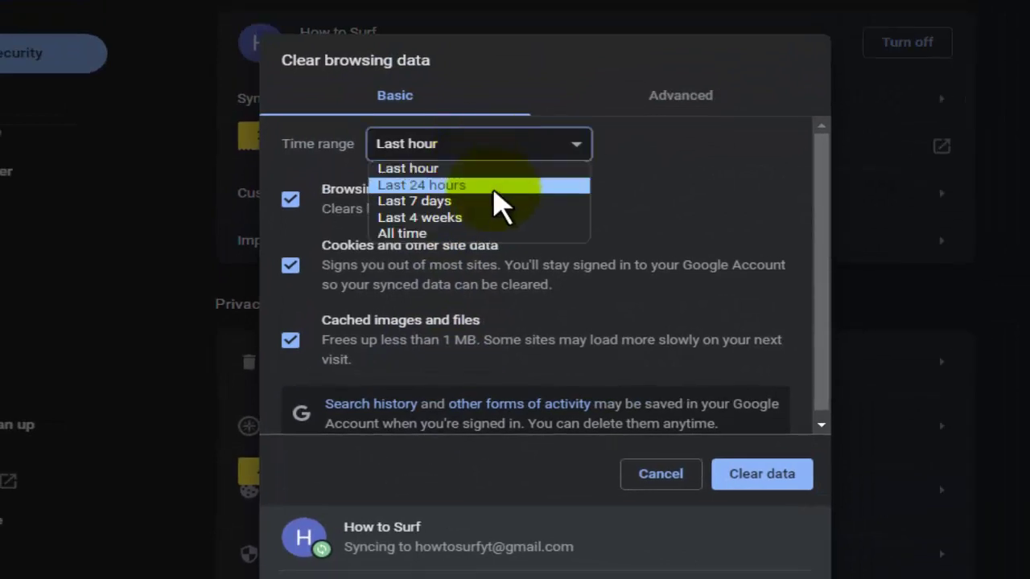
pyautogui.click(489, 233)
# Clear all browsing history, cookies and cached files, keeping every box checked
pyautogui.scroll(-1, 423, 236)
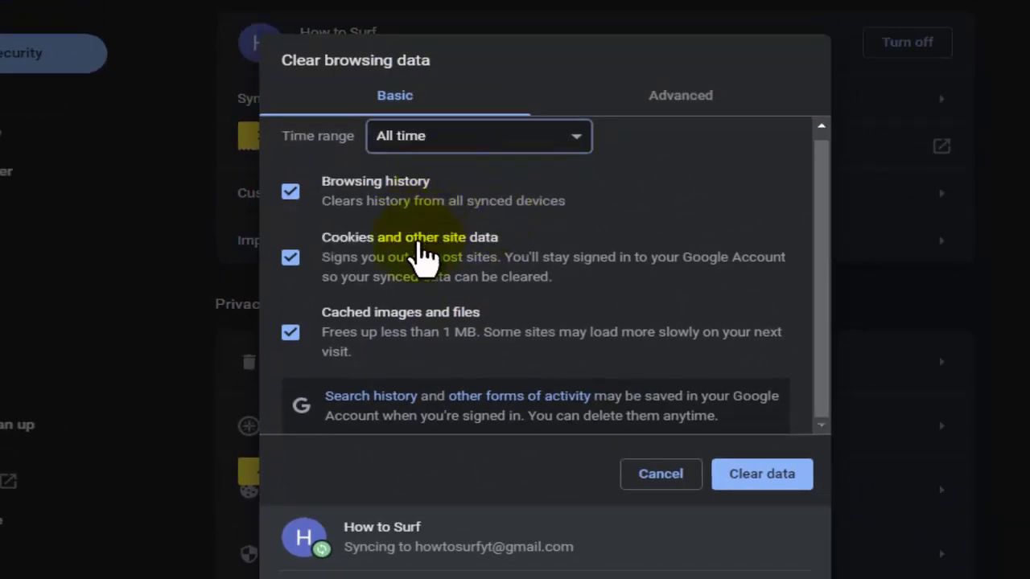
pyautogui.click(438, 138)
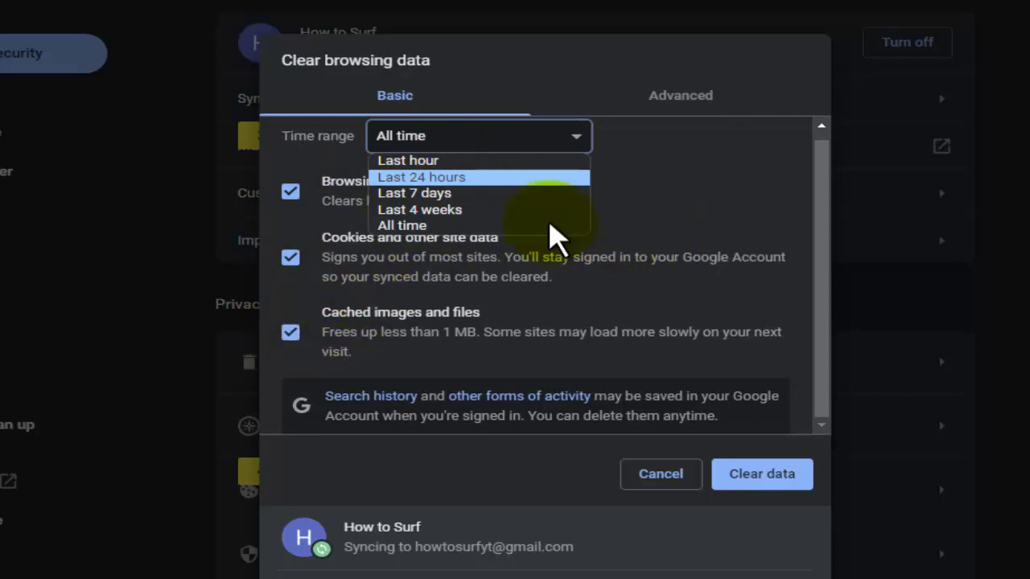
pyautogui.click(295, 191)
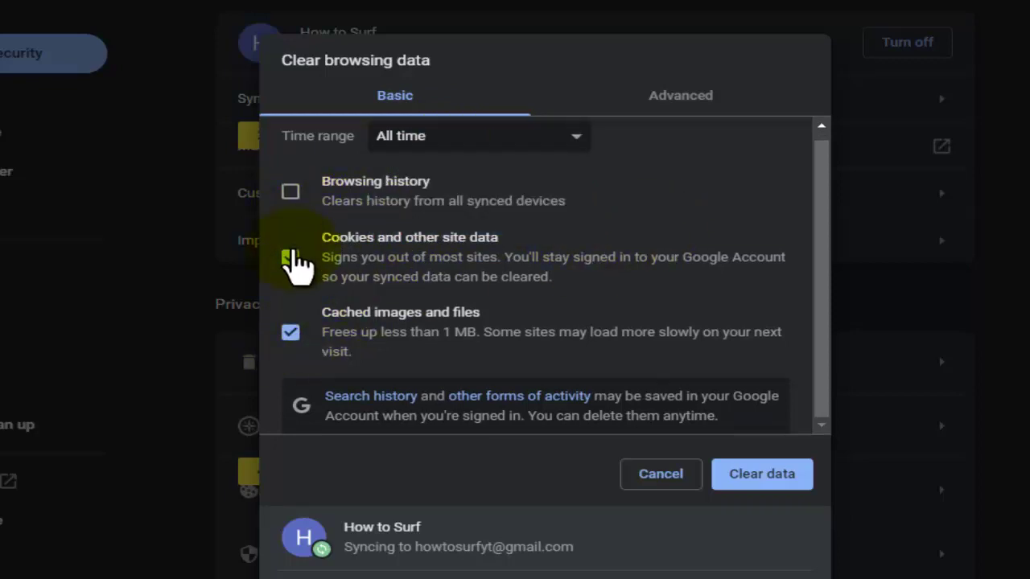
pyautogui.click(292, 193)
pyautogui.click(780, 479)
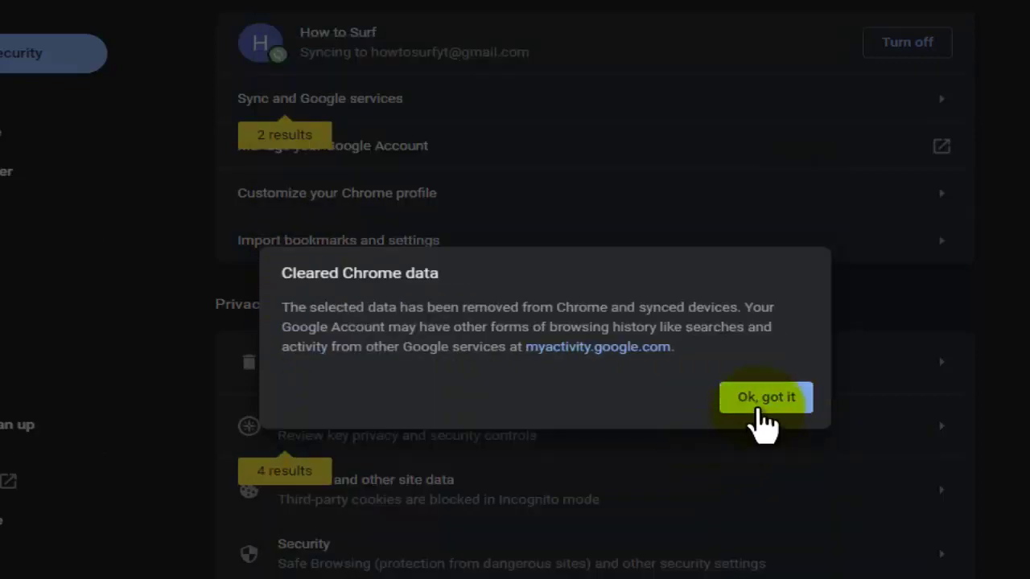
pyautogui.click(757, 409)
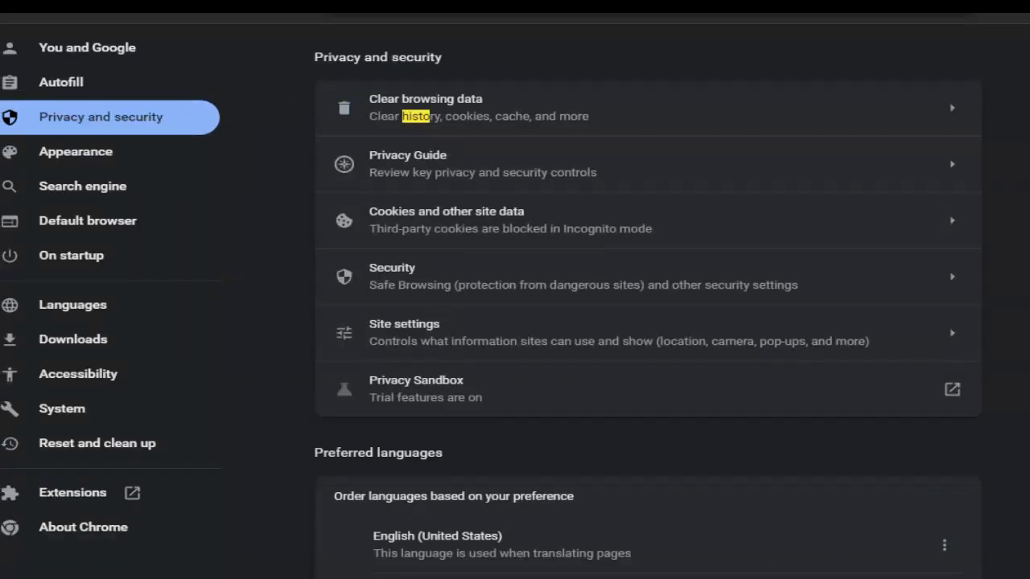
# Reach Google Drive's My Drive through the Google apps launcher, after viewing the account panel
pyautogui.click(221, 115)
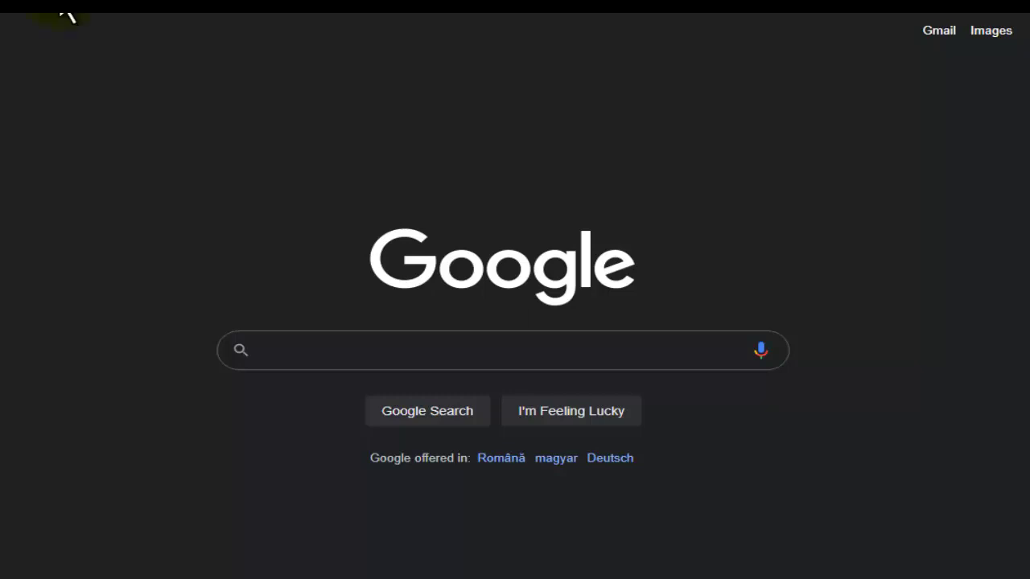
pyautogui.click(1023, 33)
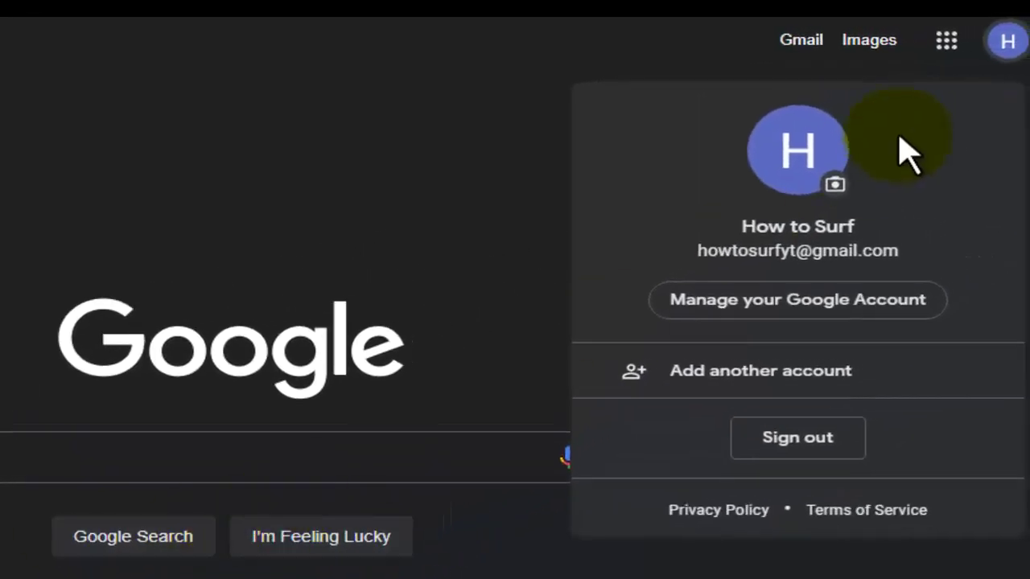
pyautogui.click(946, 40)
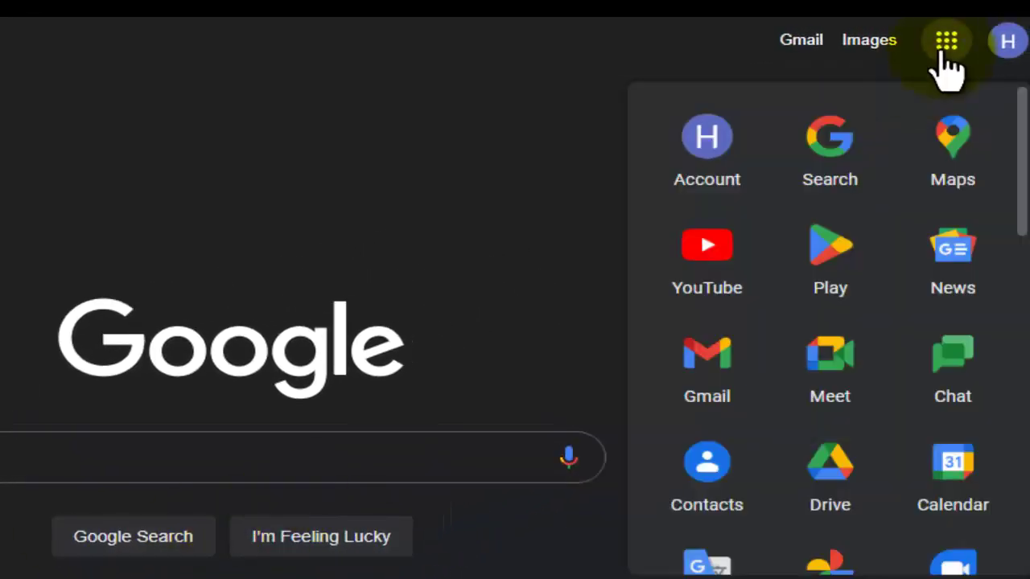
pyautogui.scroll(-3, 841, 330)
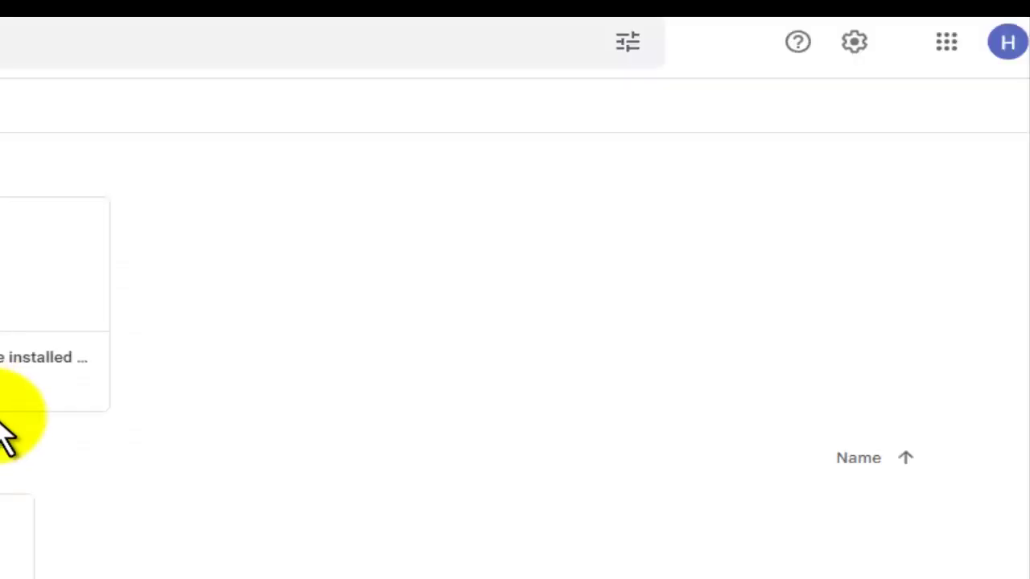
# Share the Windows install video as 'Anyone with the link' and copy its link
pyautogui.rightClick(66, 353)
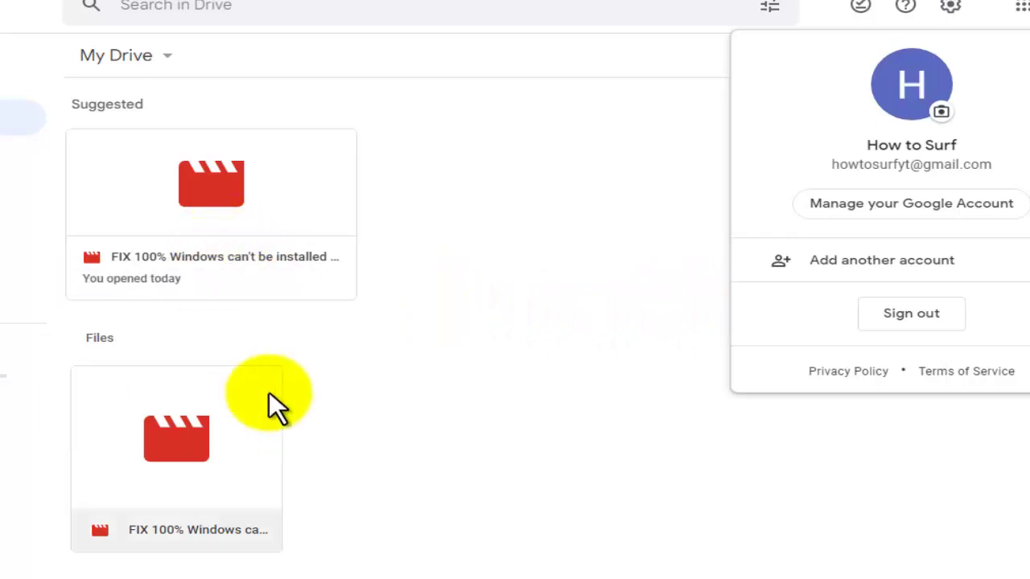
pyautogui.click(181, 166)
pyautogui.rightClick(181, 166)
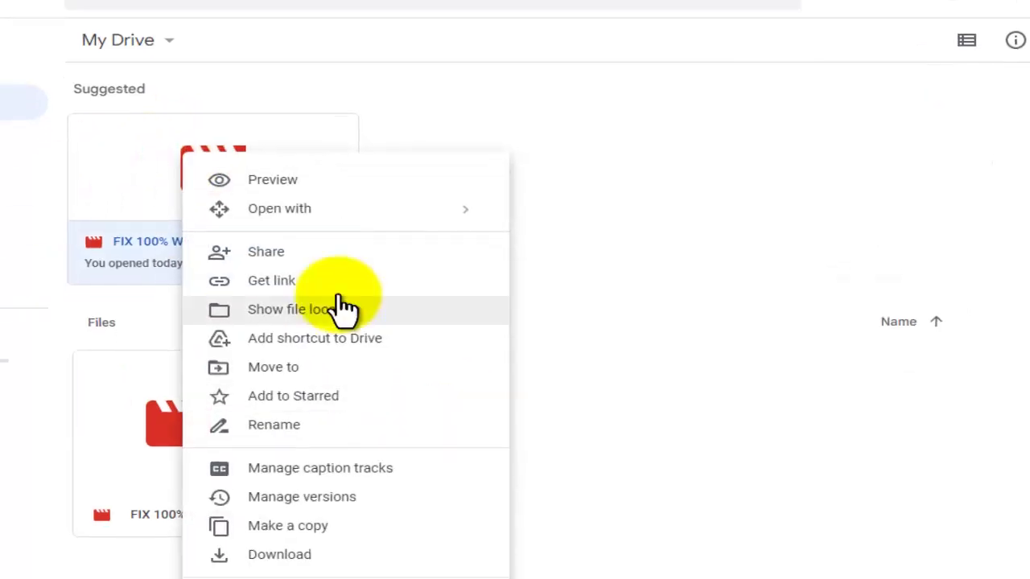
pyautogui.click(341, 245)
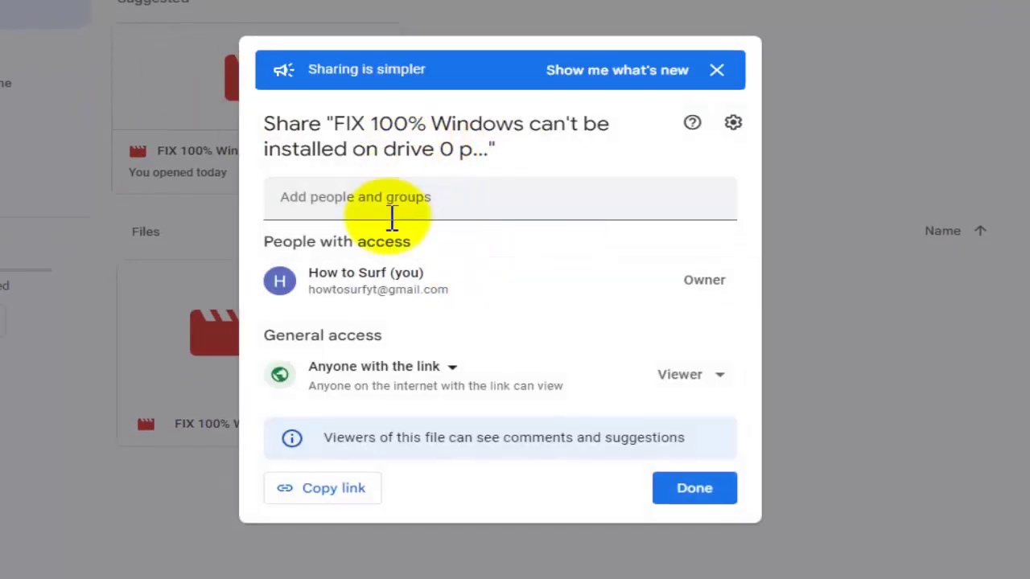
pyautogui.click(384, 208)
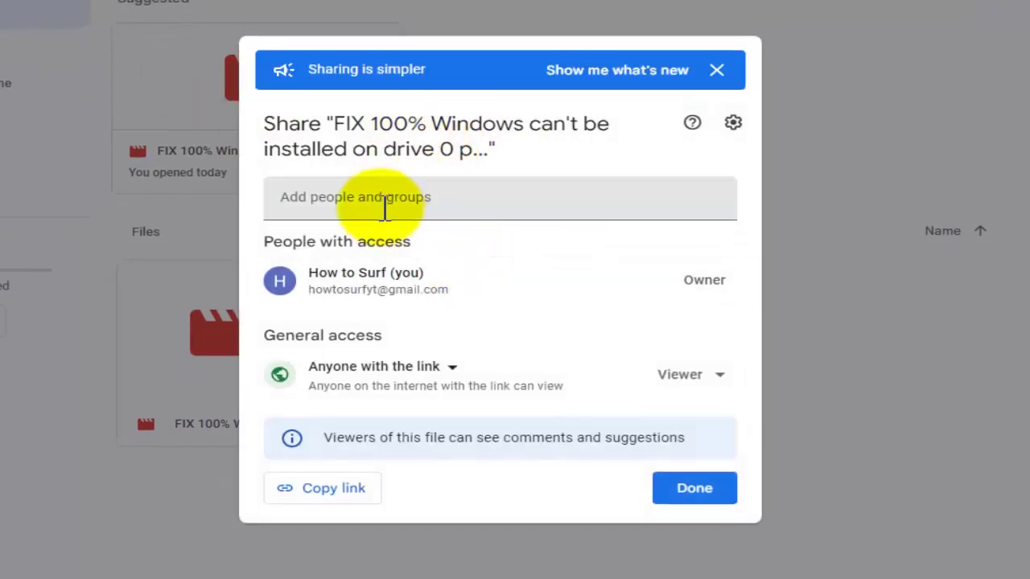
pyautogui.click(344, 371)
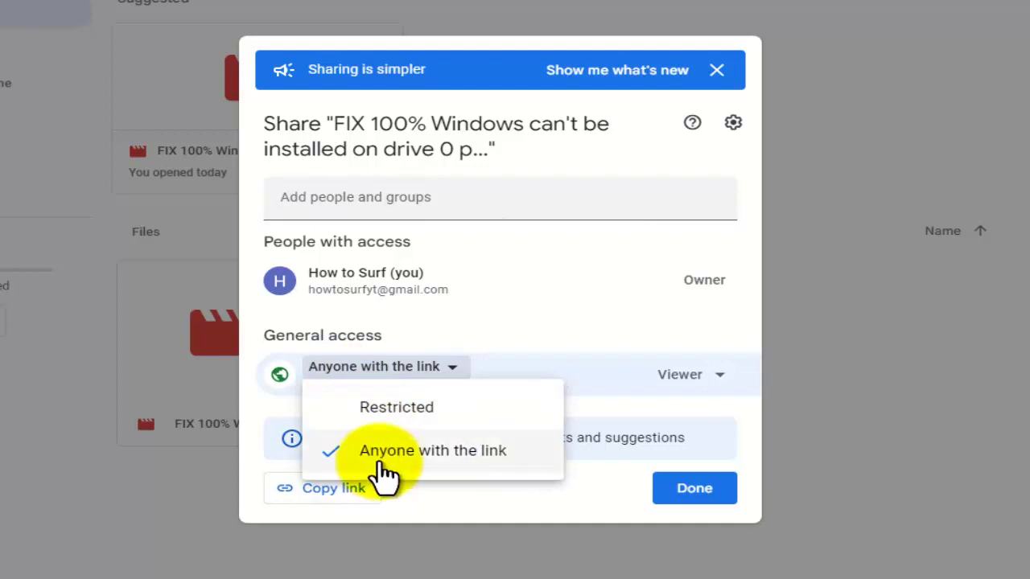
pyautogui.click(384, 454)
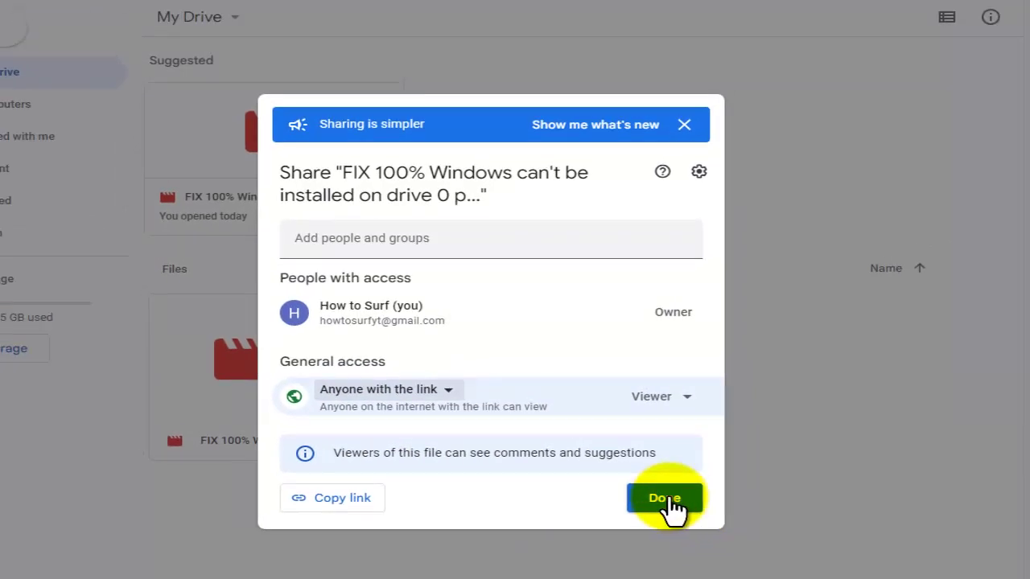
pyautogui.click(370, 500)
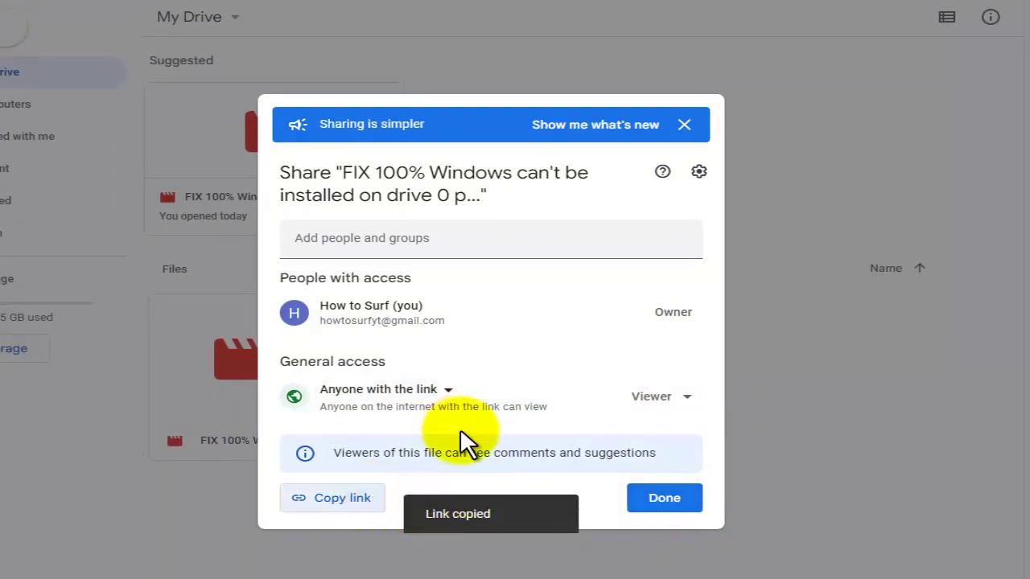
pyautogui.click(552, 562)
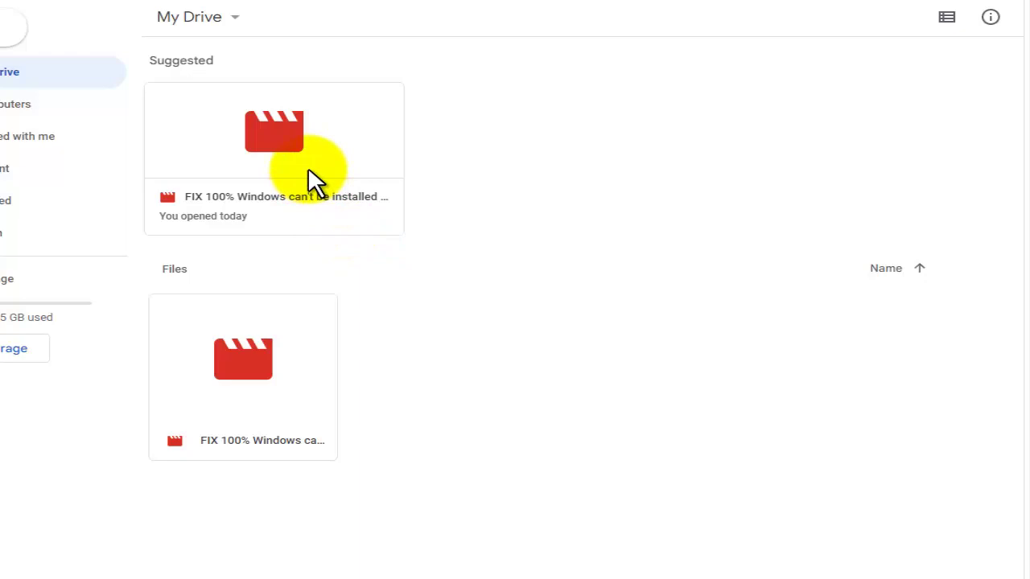
# Bring up the video file's actions menu to preview it in the Drive viewer
pyautogui.rightClick(296, 338)
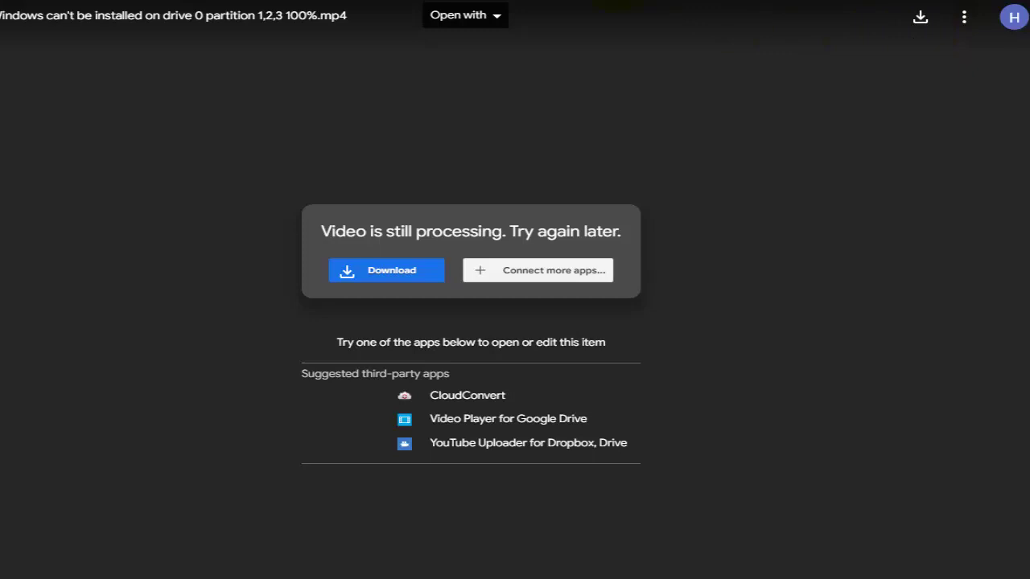
pyautogui.click(1012, 20)
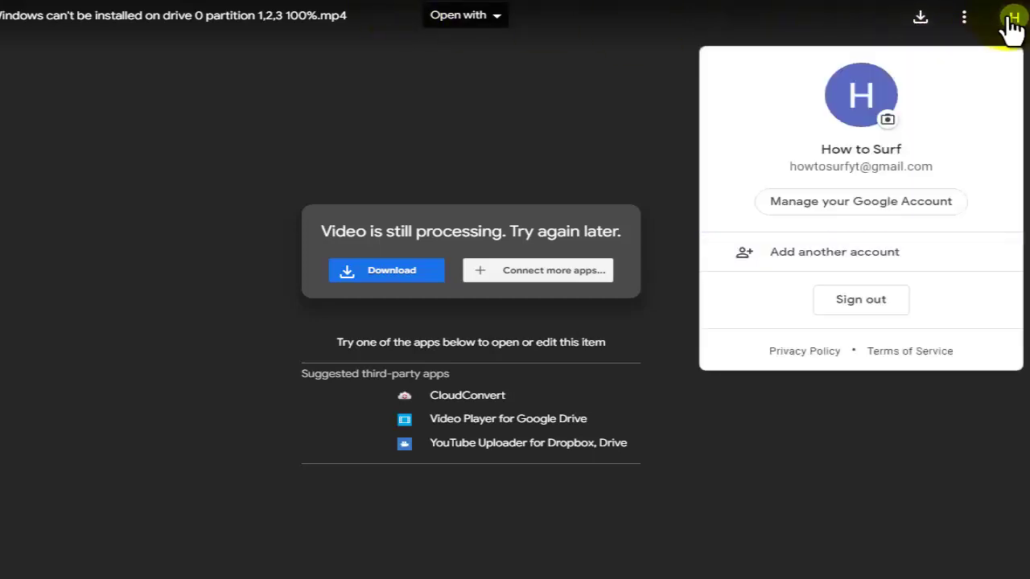
pyautogui.click(697, 74)
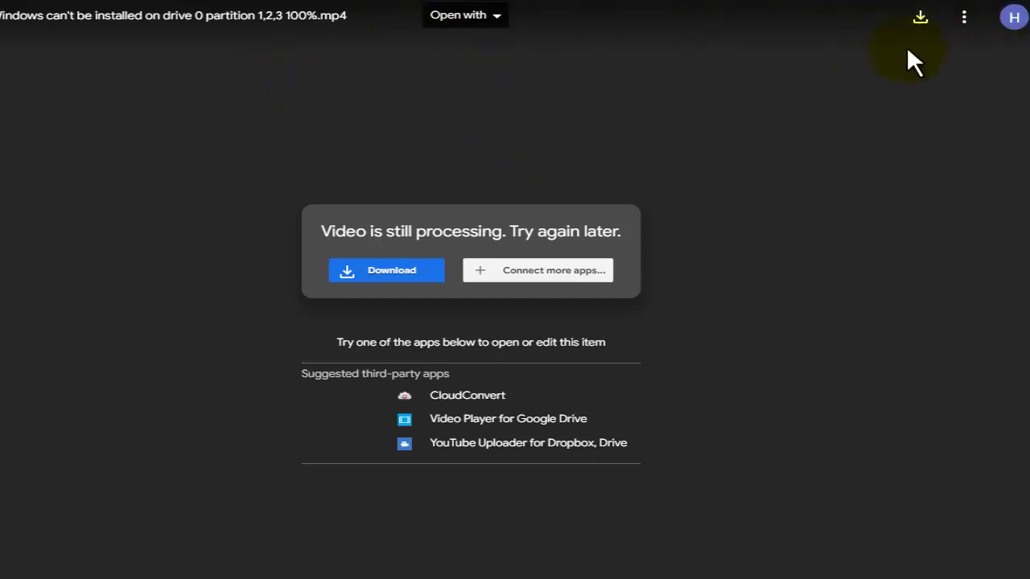
pyautogui.click(1012, 19)
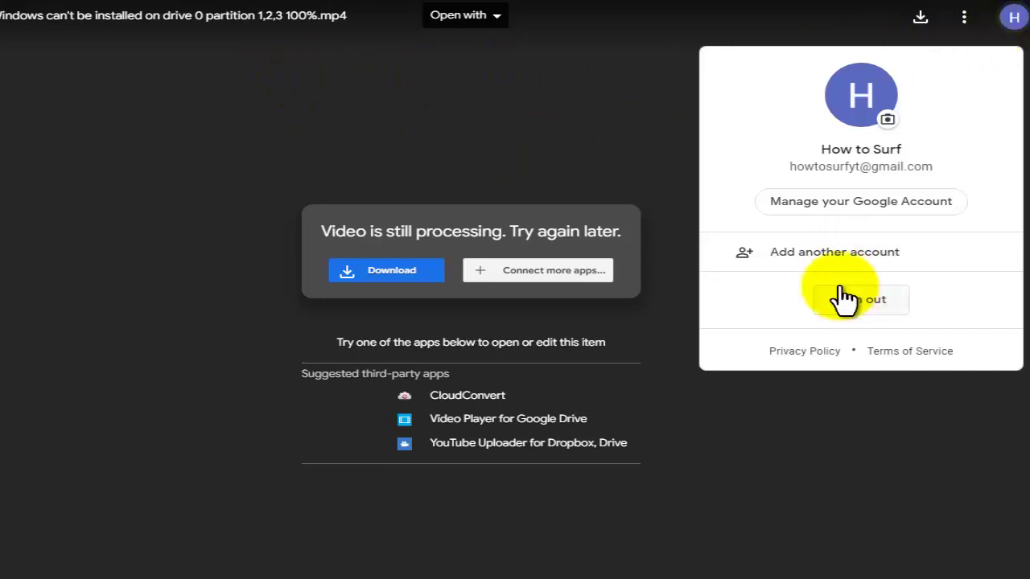
pyautogui.click(603, 150)
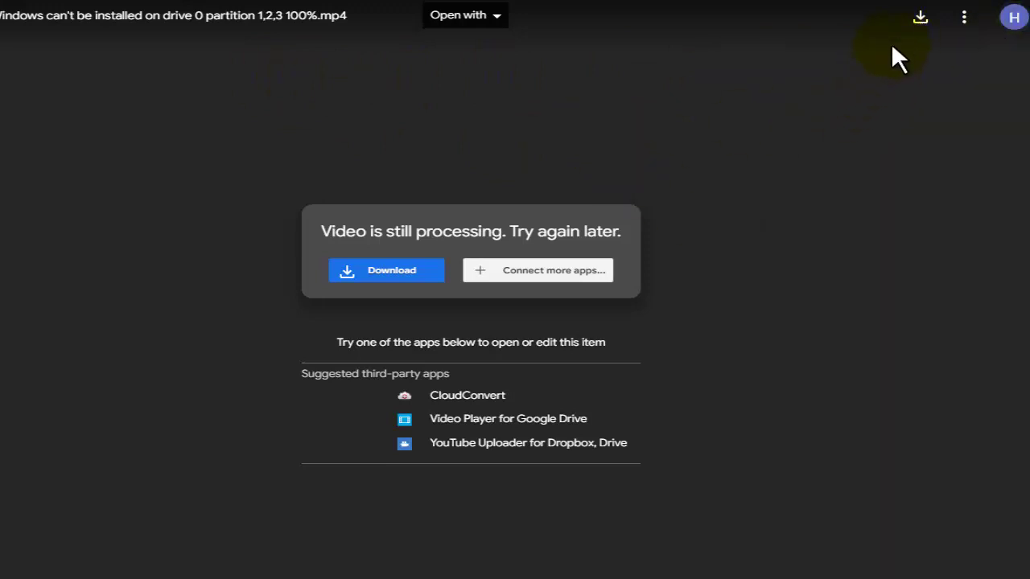